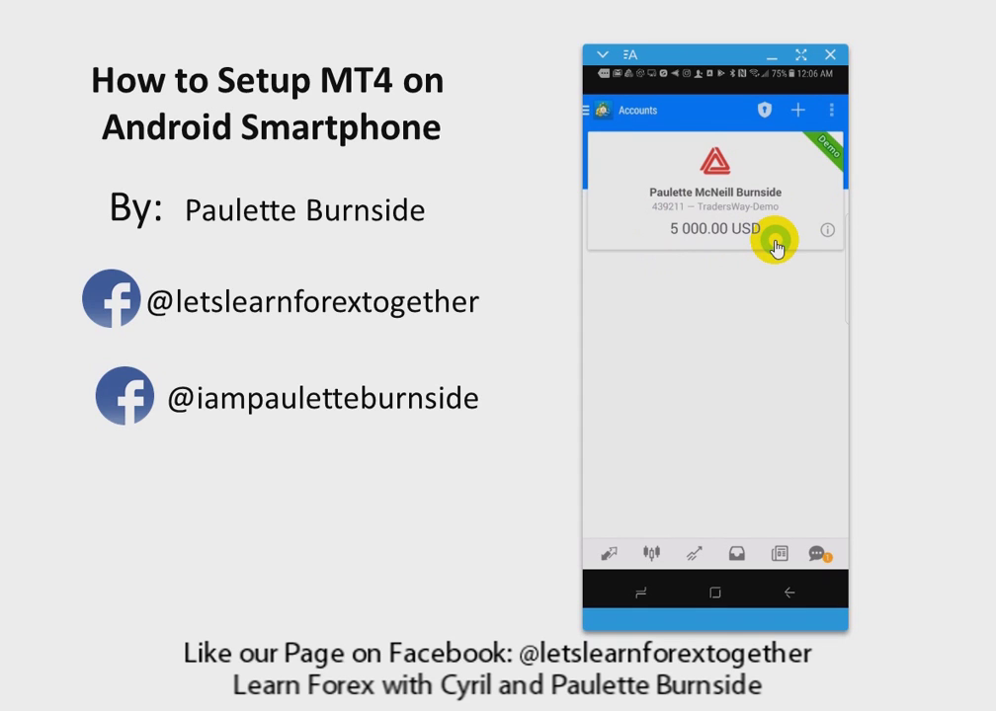
Show the Quotes page with the six default pairs, such as EURUSDi and GBPUSDi, priced live
left_click(758, 486)
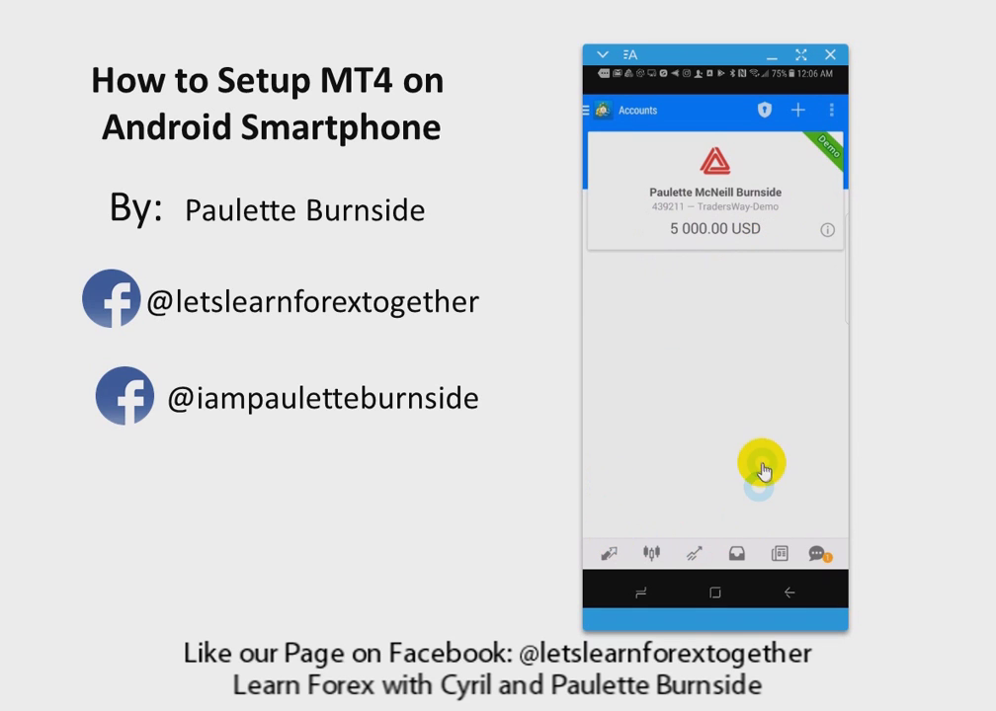
left_click(627, 581)
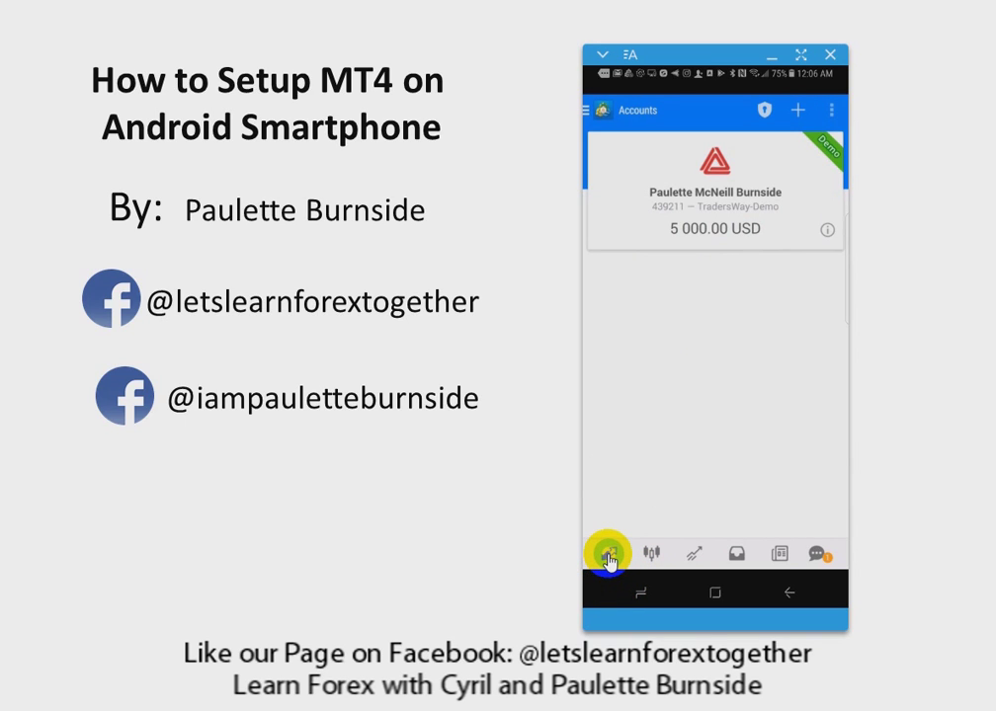
left_click(609, 560)
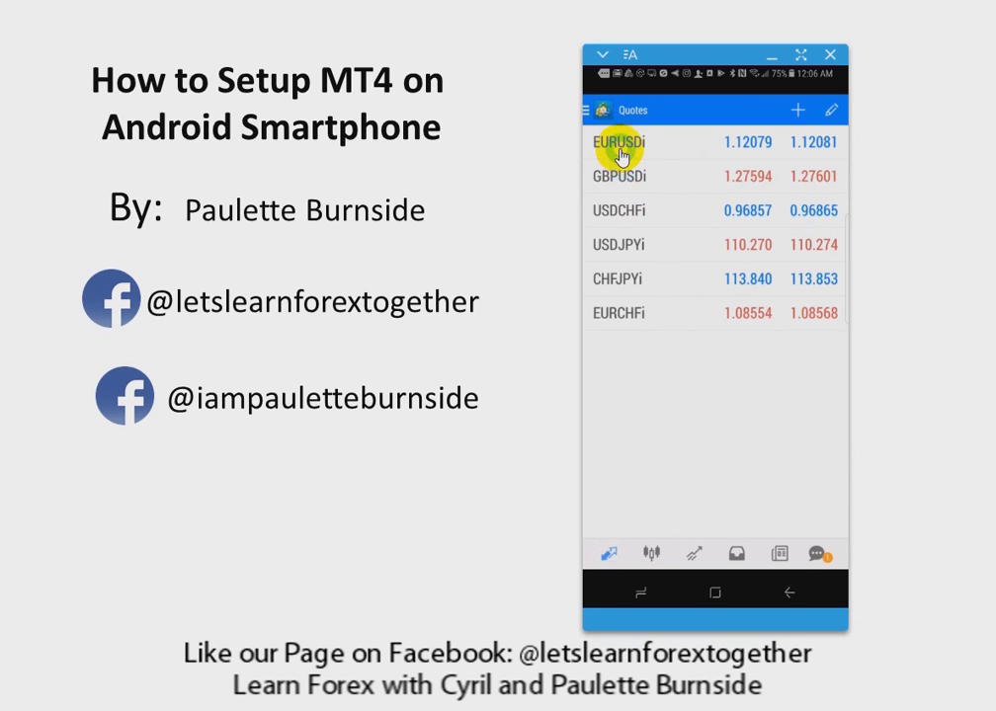
left_click(626, 266)
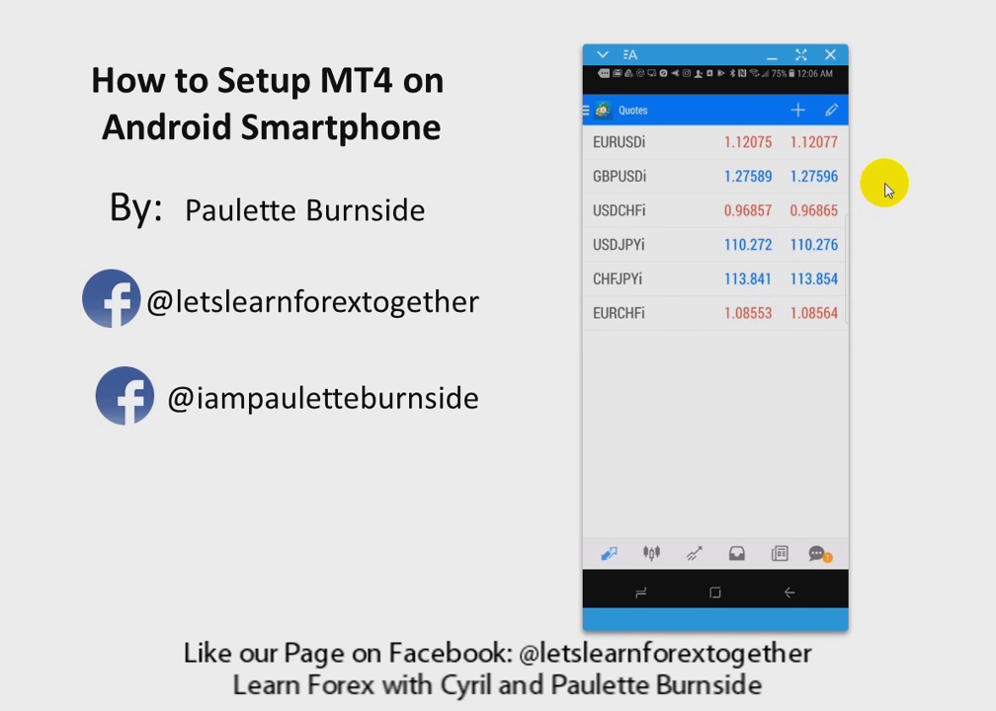
Start adding a symbol with the + button and open the ECN folder listing AUDCADi, AUDCHFi, AUDJPYi
left_click(798, 111)
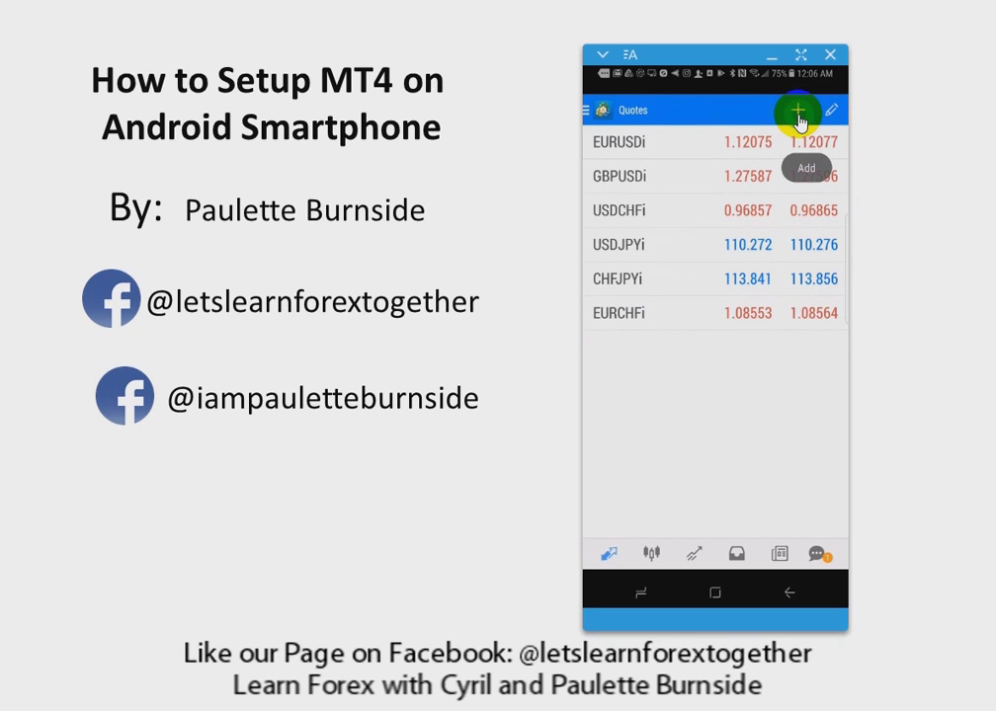
left_click(795, 112)
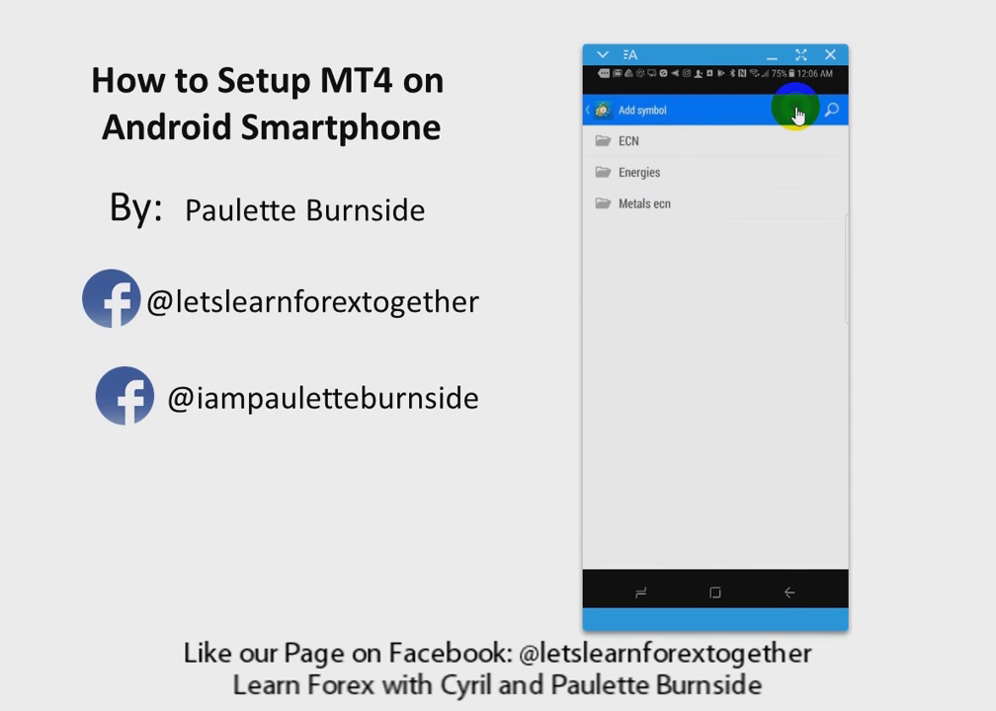
left_click(633, 143)
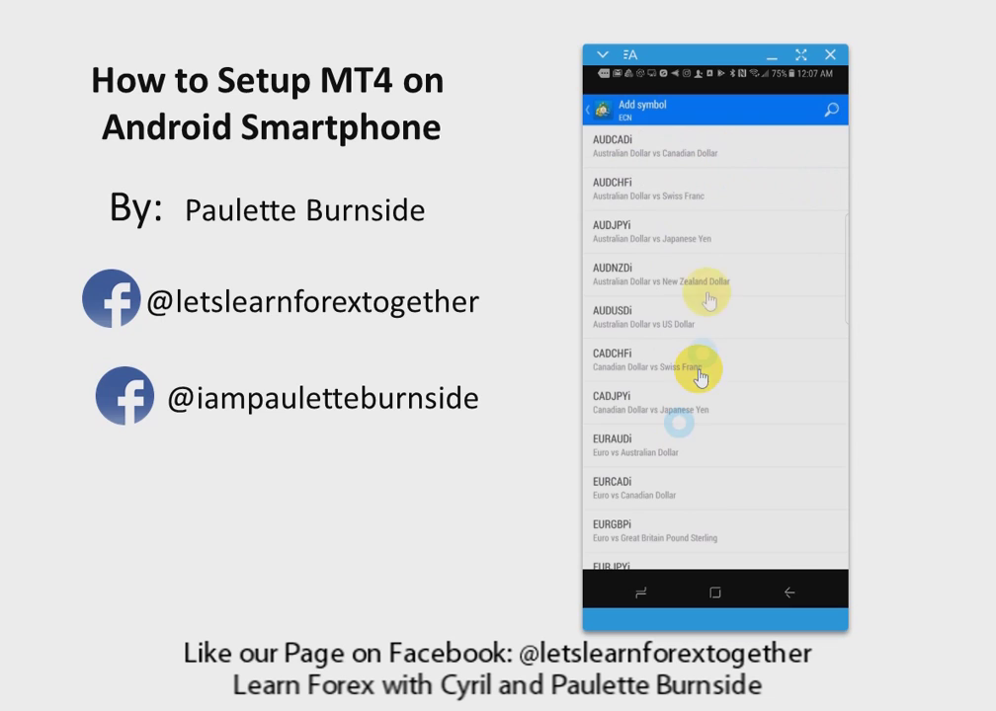
Scroll down the ECN list and add GBPCADi, GBPAUDi, GBPCHFi, GBPNOKi and GBPJPYi to quotes
left_click(681, 156)
scroll(677, 173, "down", 1)
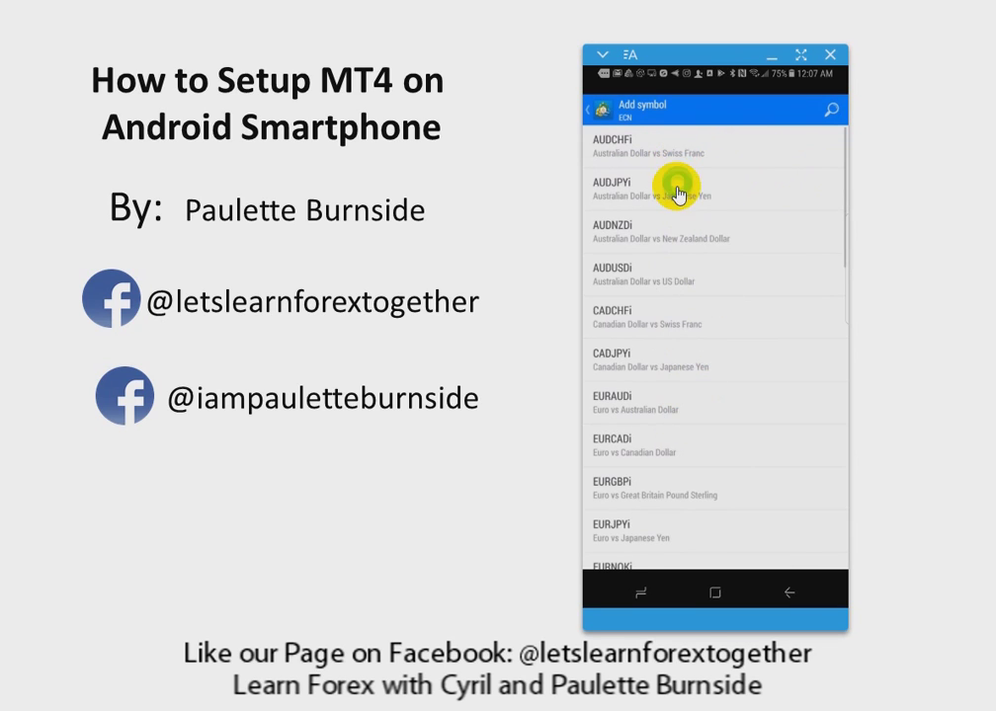
scroll(674, 173, "down", 1)
scroll(670, 178, "down", 1)
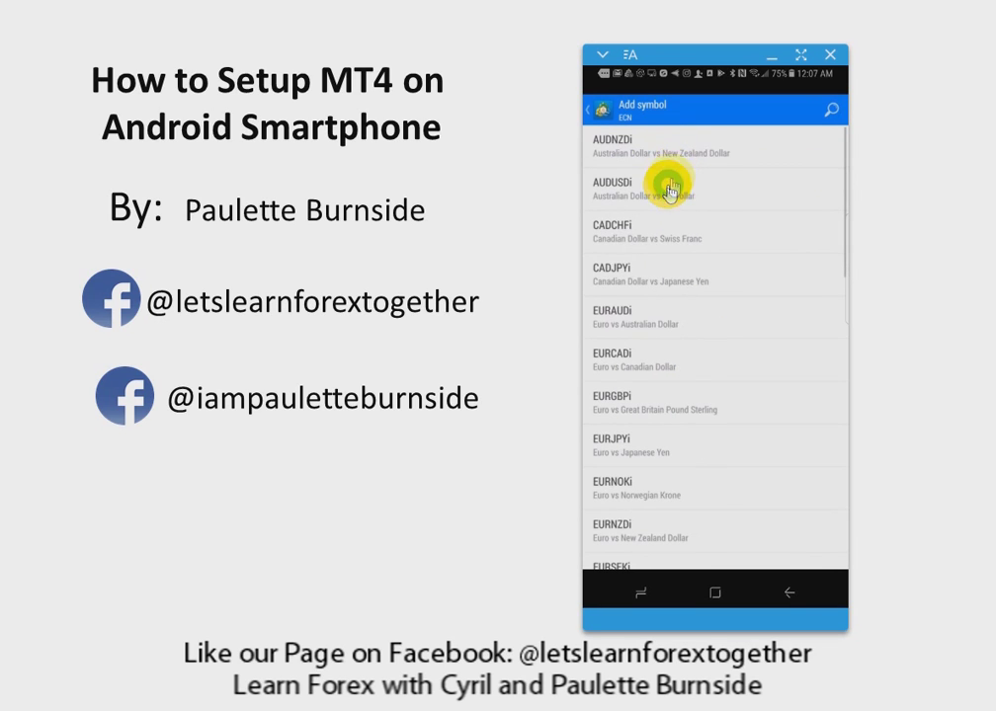
scroll(660, 173, "down", 1)
scroll(660, 173, "down", 1)
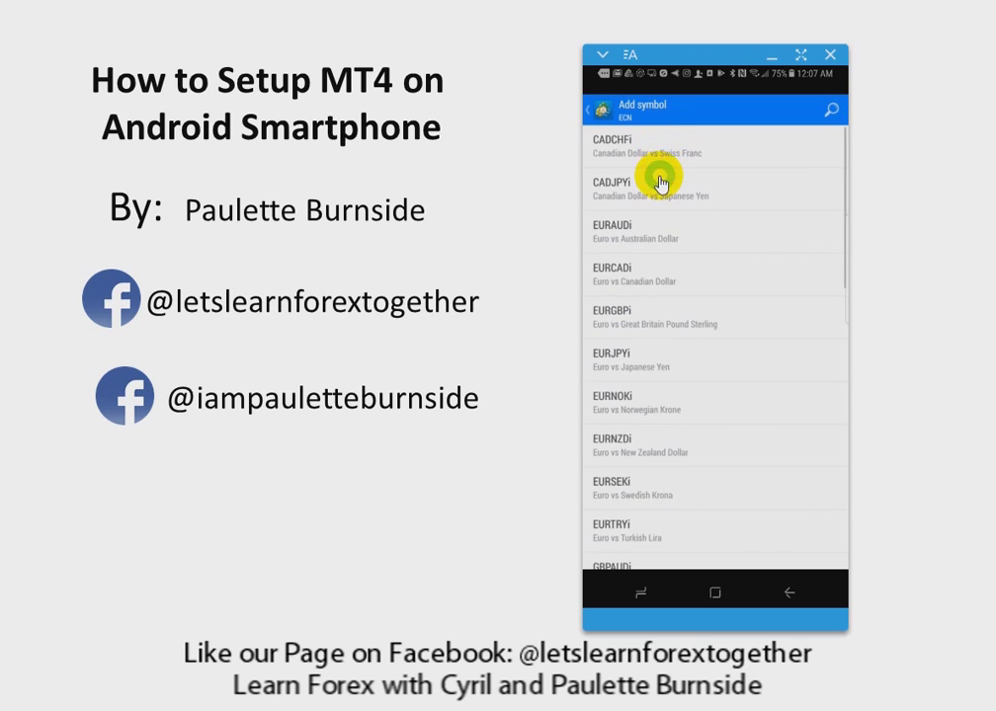
scroll(660, 167, "down", 1)
scroll(660, 172, "down", 1)
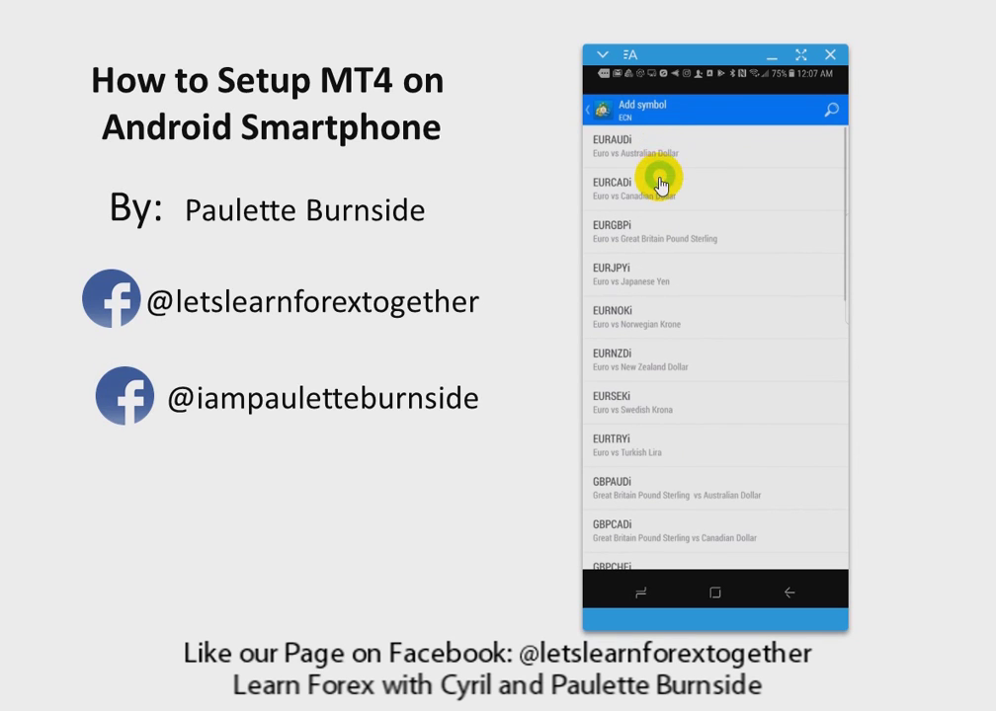
scroll(660, 178, "down", 1)
scroll(660, 154, "down", 1)
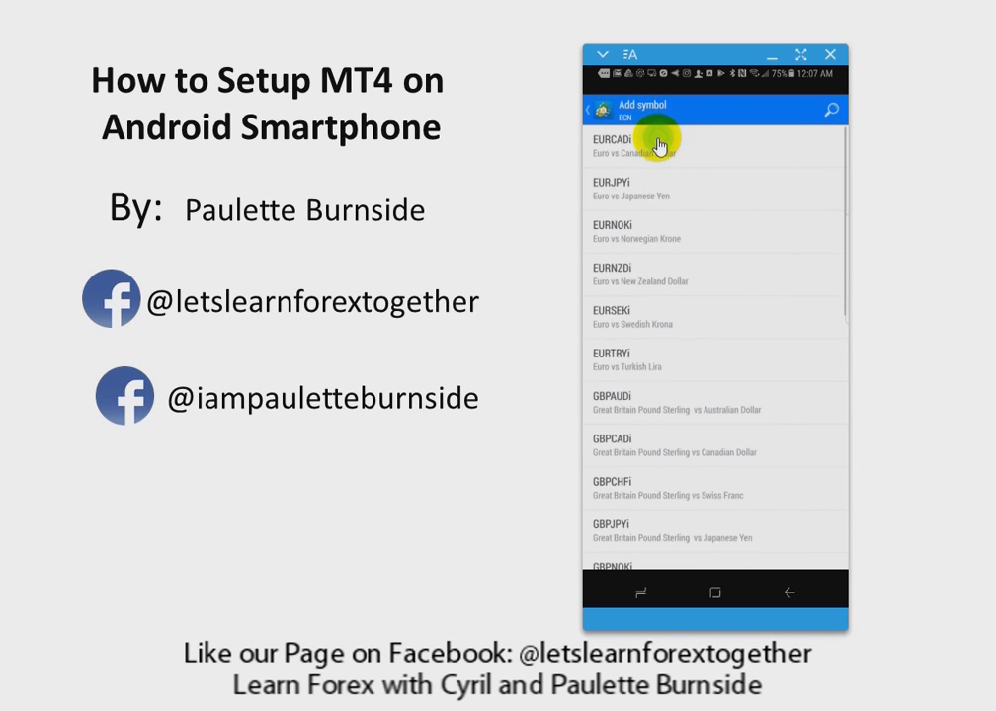
scroll(656, 156, "down", 1)
scroll(654, 178, "down", 1)
scroll(656, 168, "down", 1)
scroll(658, 155, "down", 1)
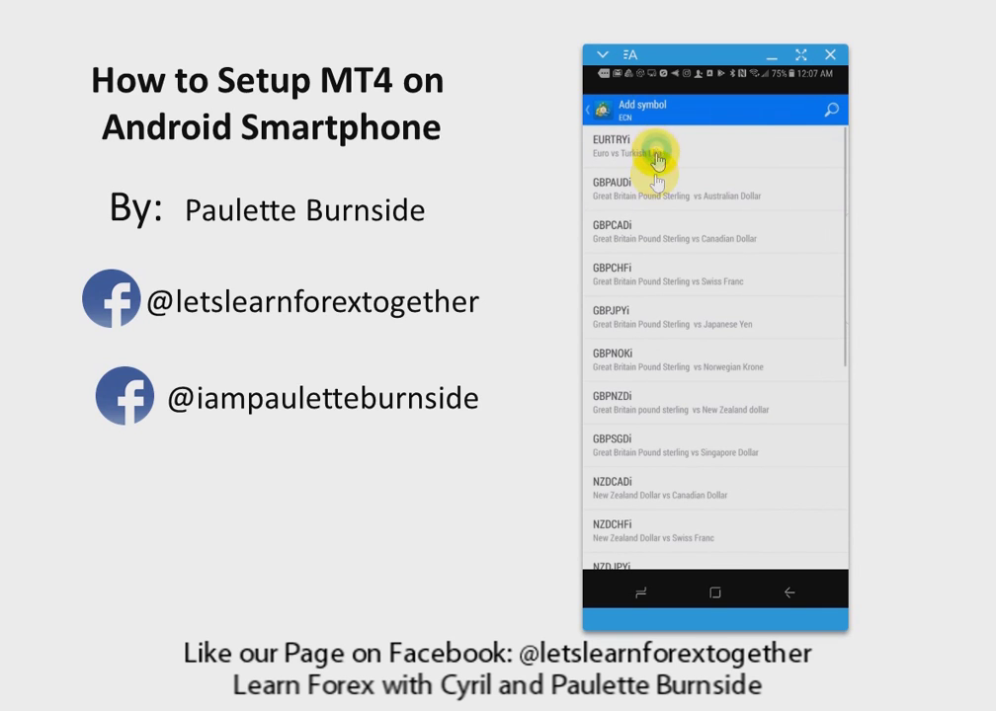
left_click(644, 229)
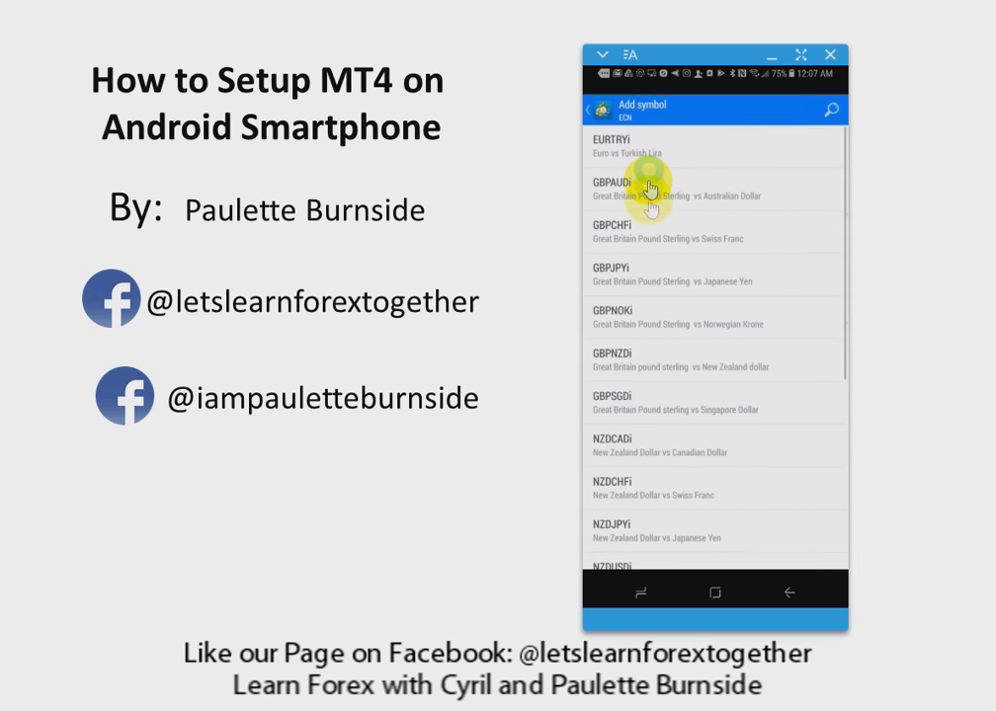
left_click(650, 189)
left_click(652, 195)
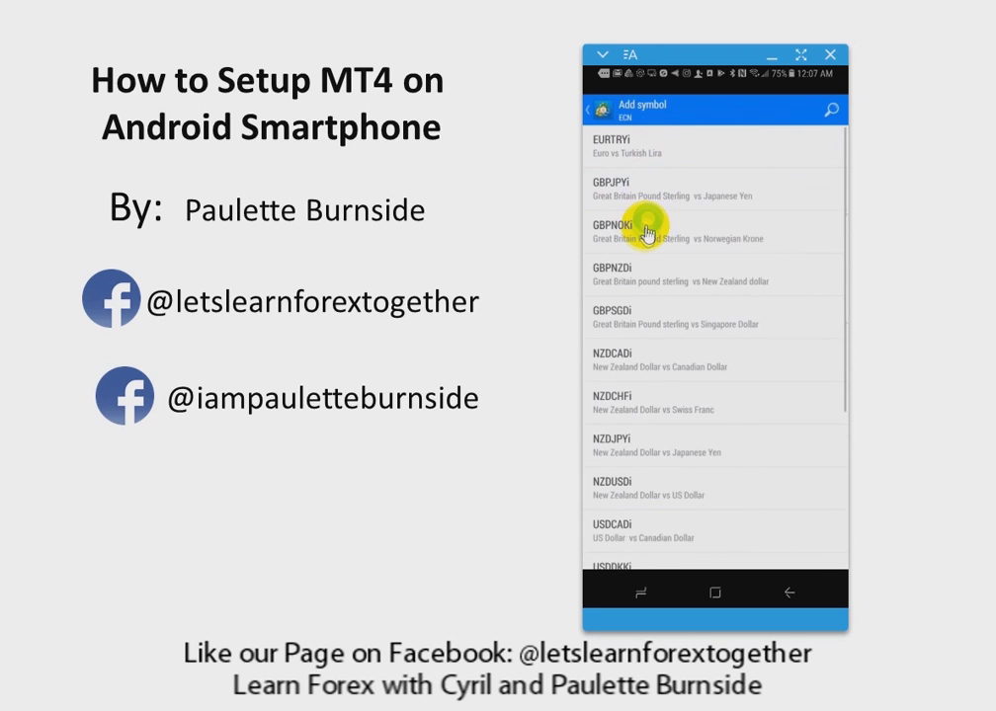
left_click(648, 231)
left_click(651, 189)
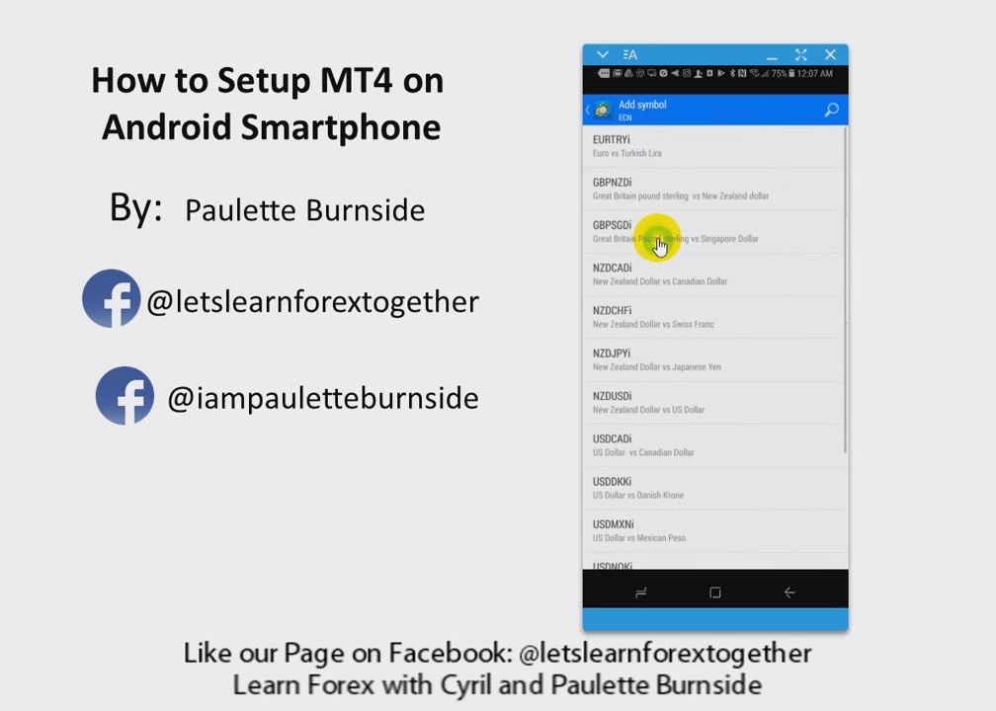
Add NZDCADi, NZDCHFi, NZDUSDi, NZDJPYi and USDCADi to the quotes
left_click(652, 284)
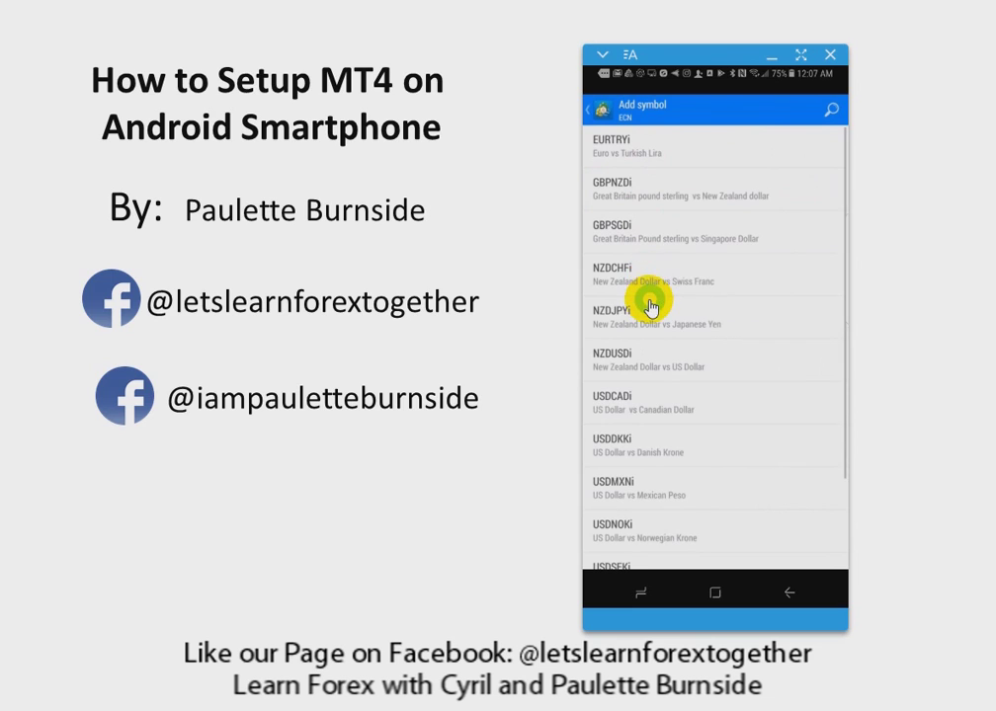
left_click(650, 291)
left_click(647, 320)
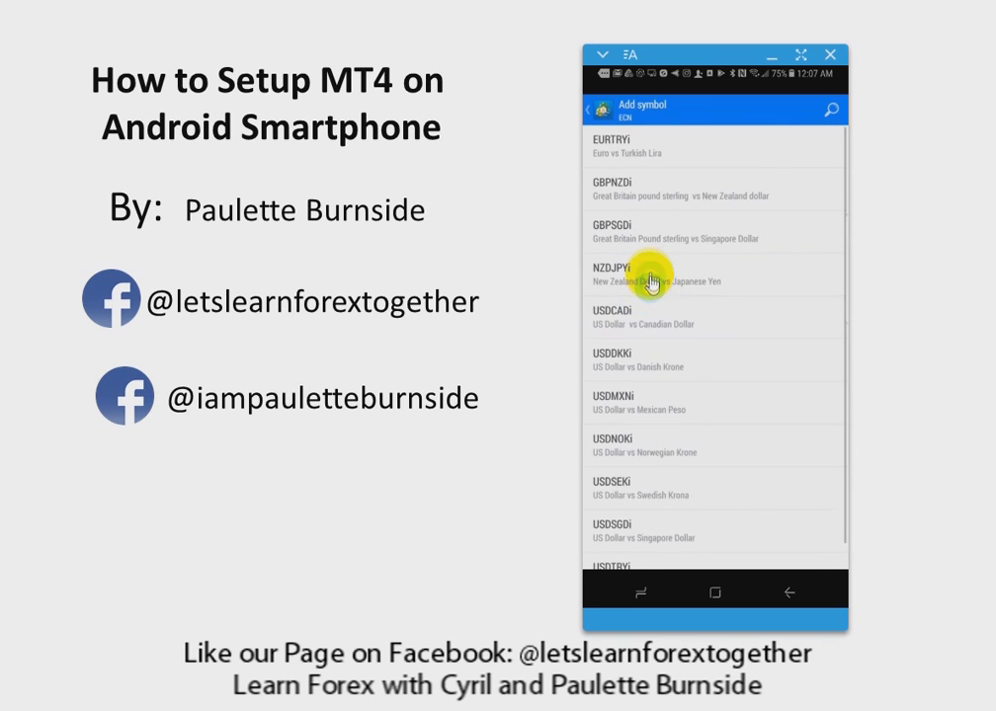
left_click(649, 276)
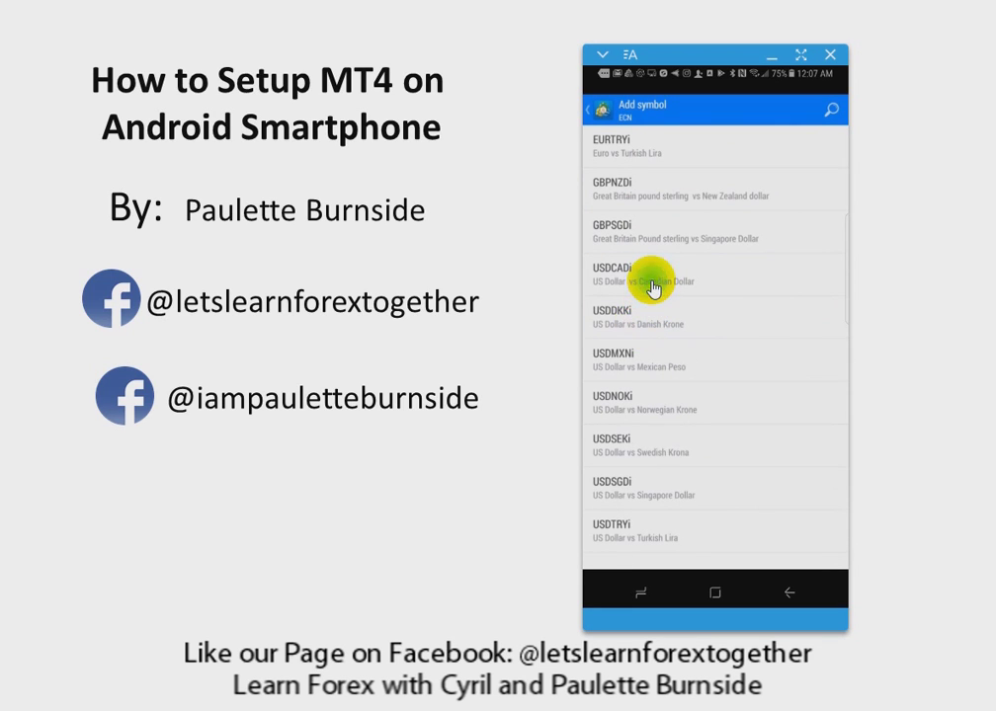
left_click(651, 287)
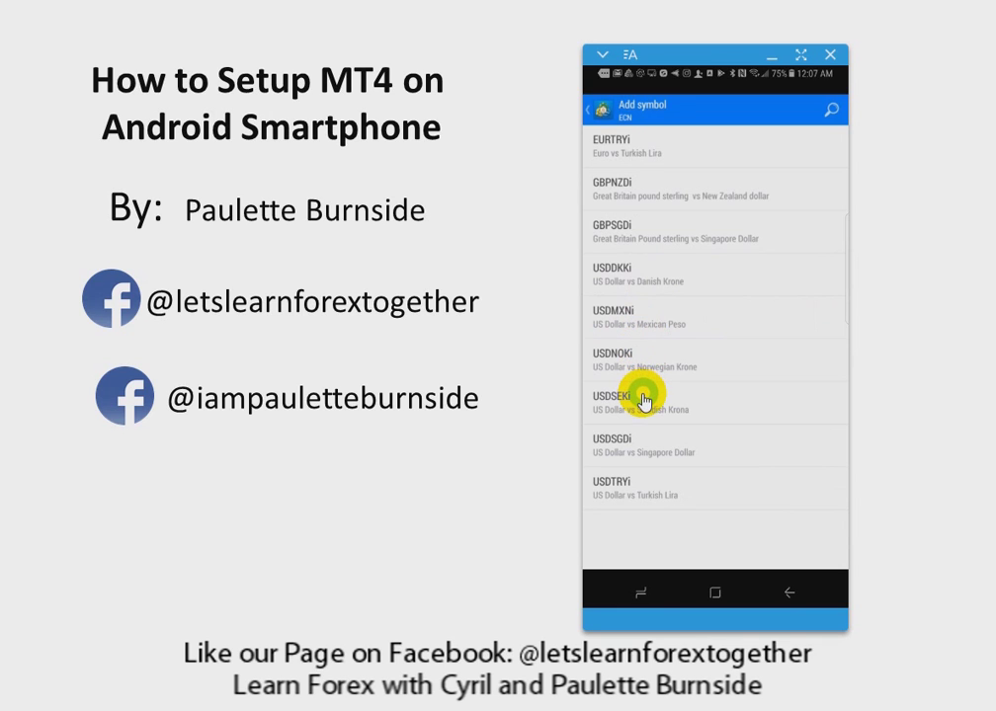
Add GBPNZDi and the following ECN pairs through USDTRYi, then return to the symbol folders
left_click(632, 190)
left_click(632, 191)
left_click(632, 191)
left_click(632, 190)
left_click(632, 191)
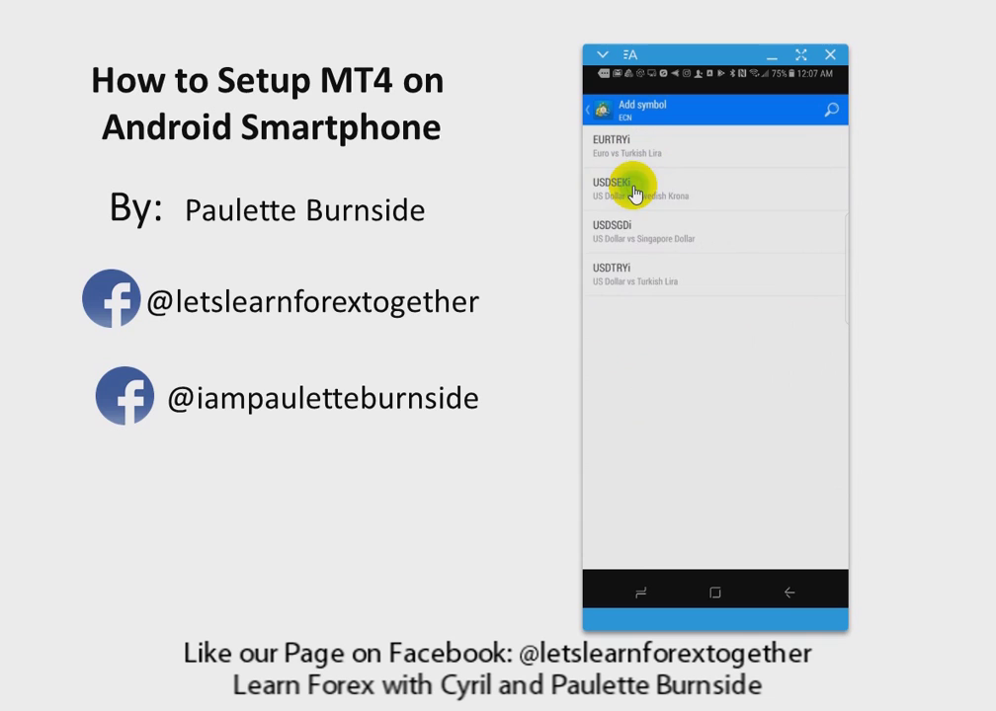
left_click(632, 190)
left_click(632, 191)
left_click(632, 191)
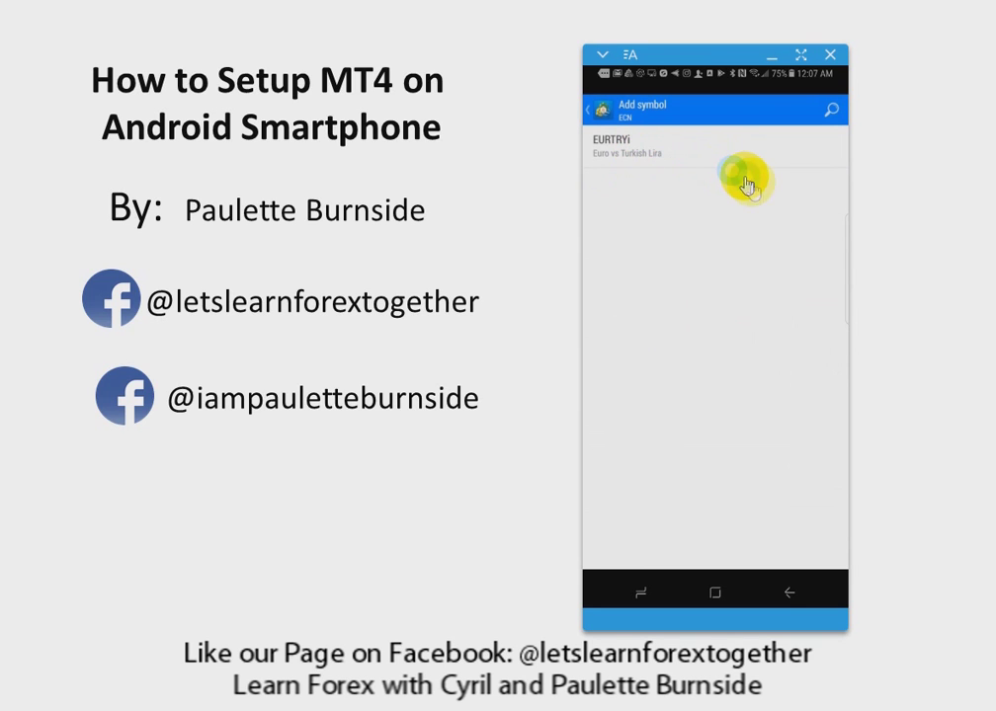
left_click(695, 283)
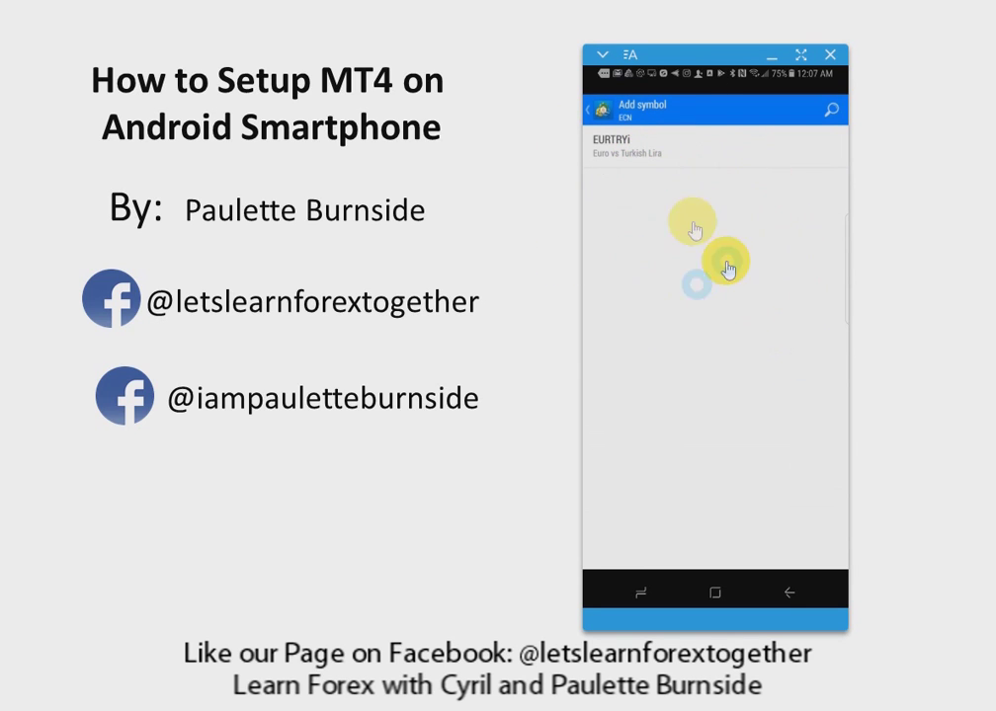
left_click(594, 114)
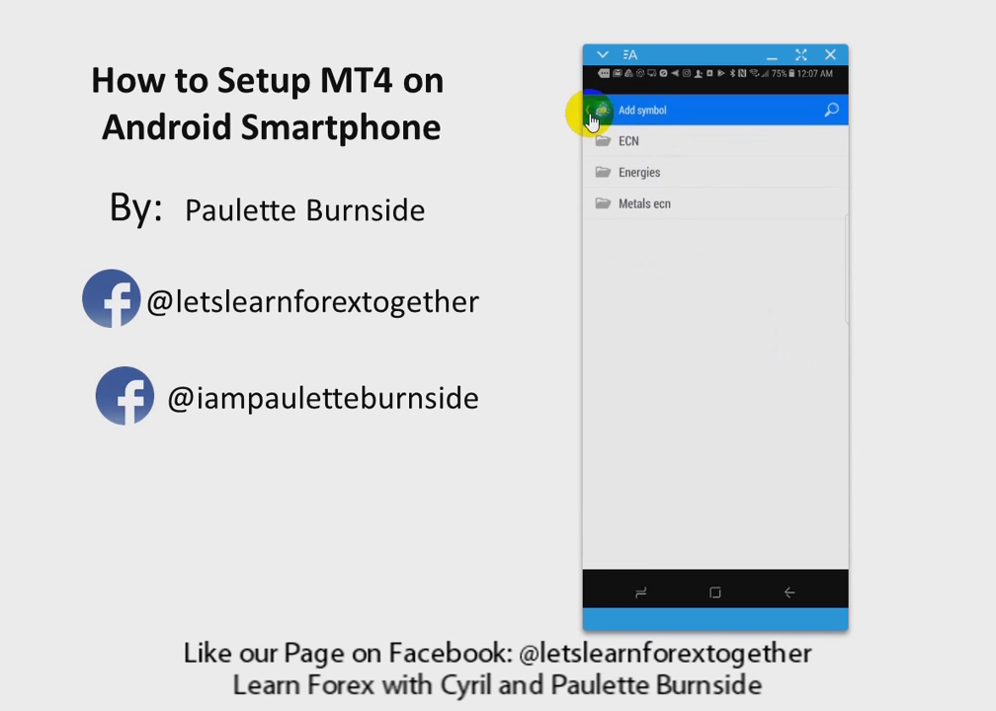
Add silver XAGUSDi and gold XAUUSDi from the Metals ecn folder
left_click(648, 205)
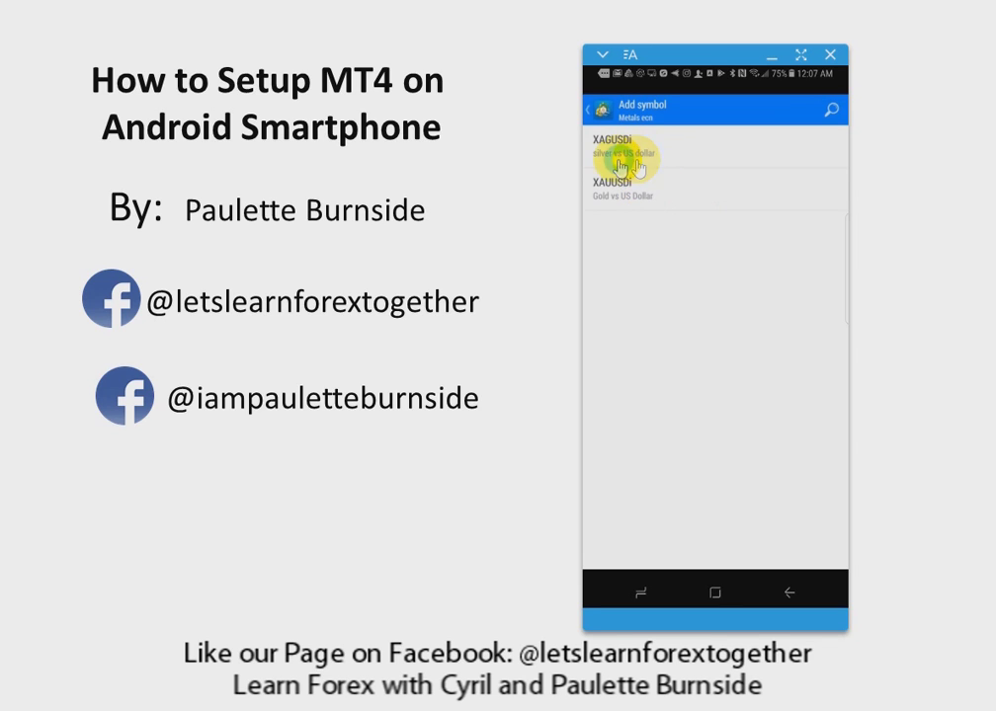
left_click(679, 178)
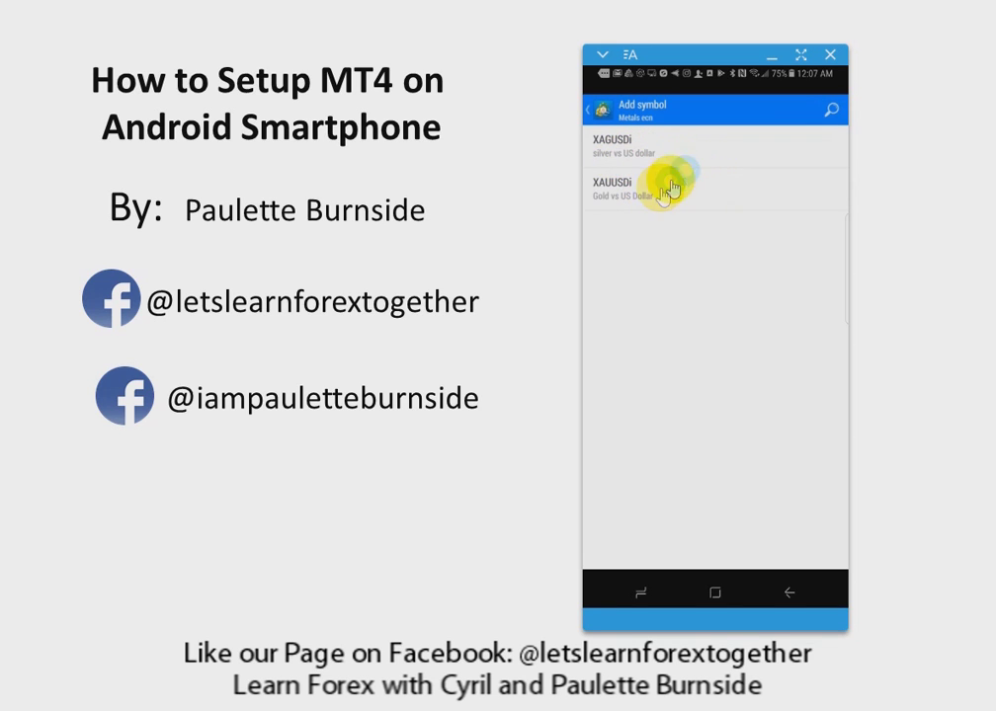
left_click(631, 153)
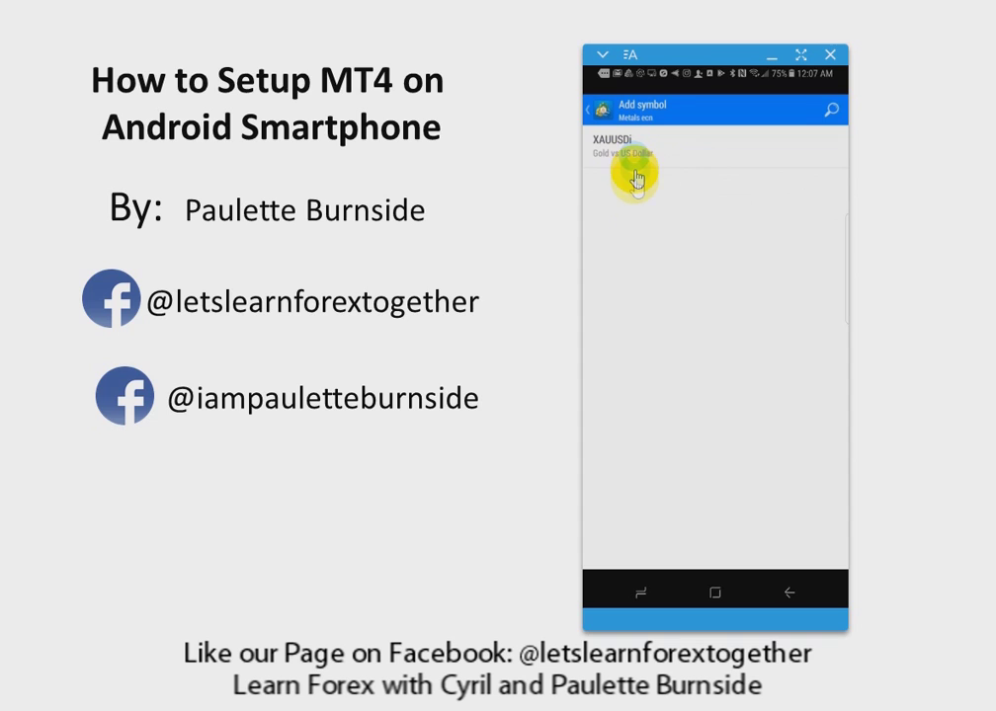
left_click(640, 152)
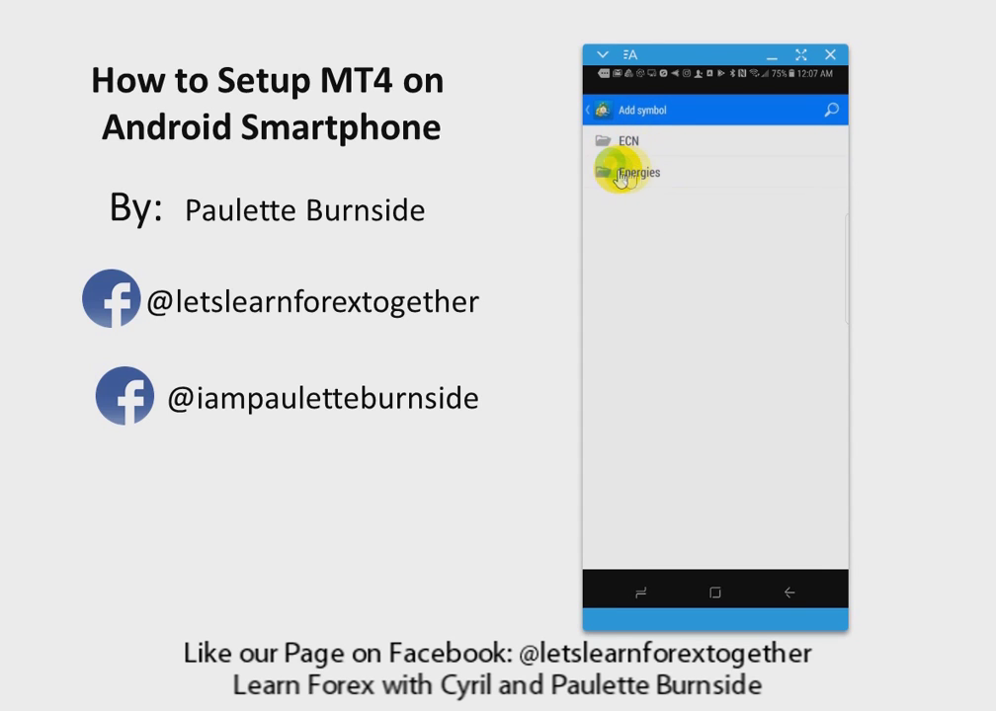
Add .WTICrude and .BrentCrude from the Energies folder, skipping .NGas, and go back
left_click(633, 175)
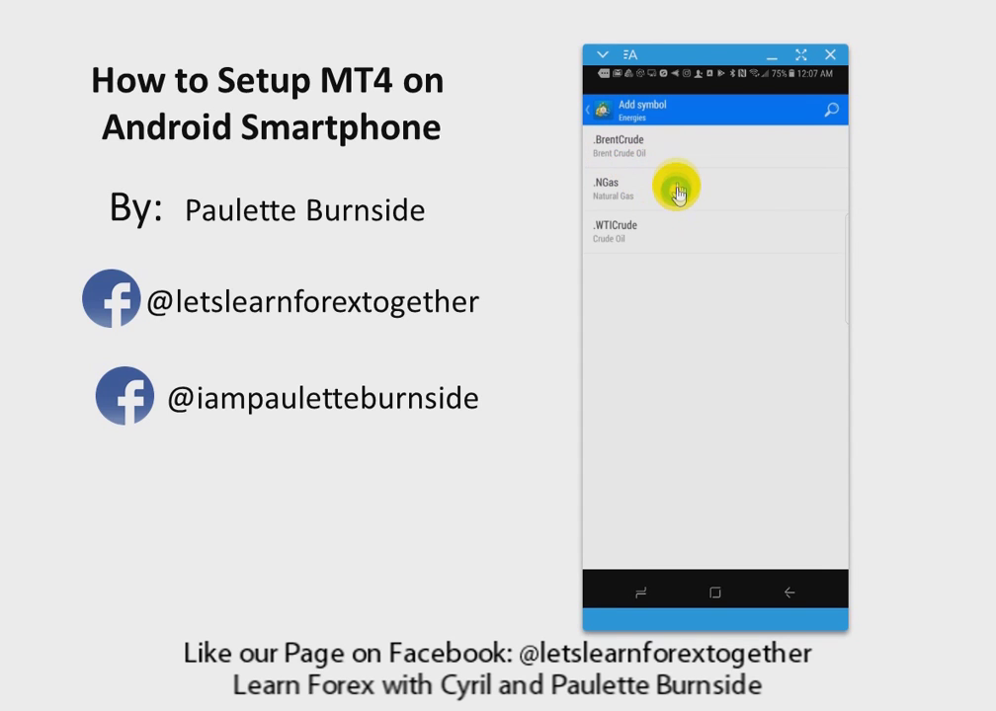
left_click(672, 175)
left_click(667, 163)
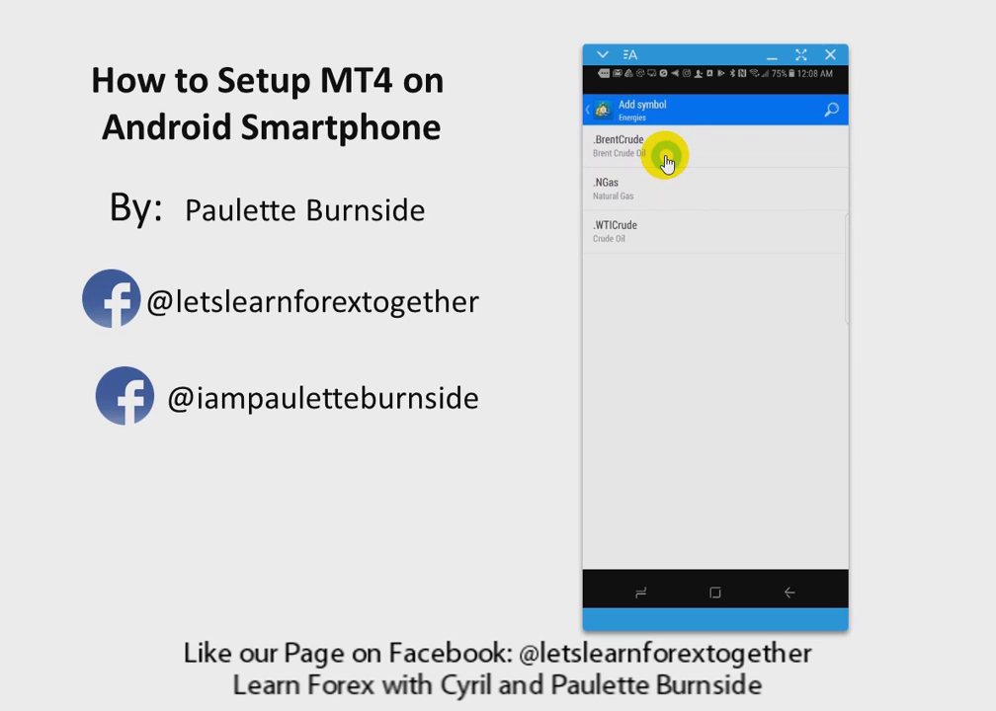
left_click(662, 237)
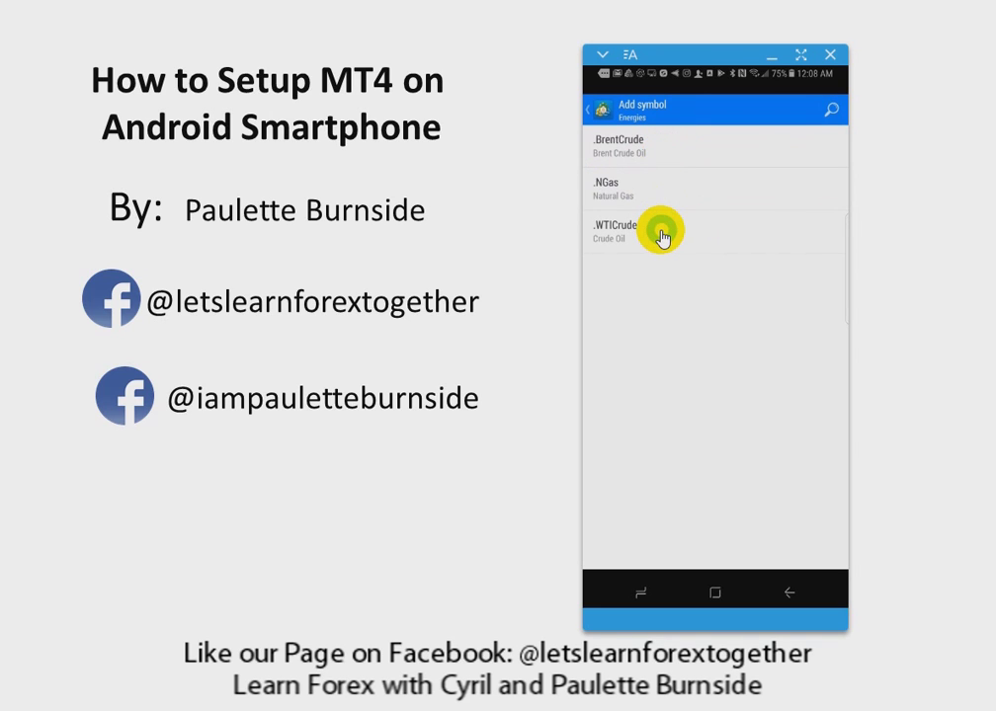
left_click(668, 159)
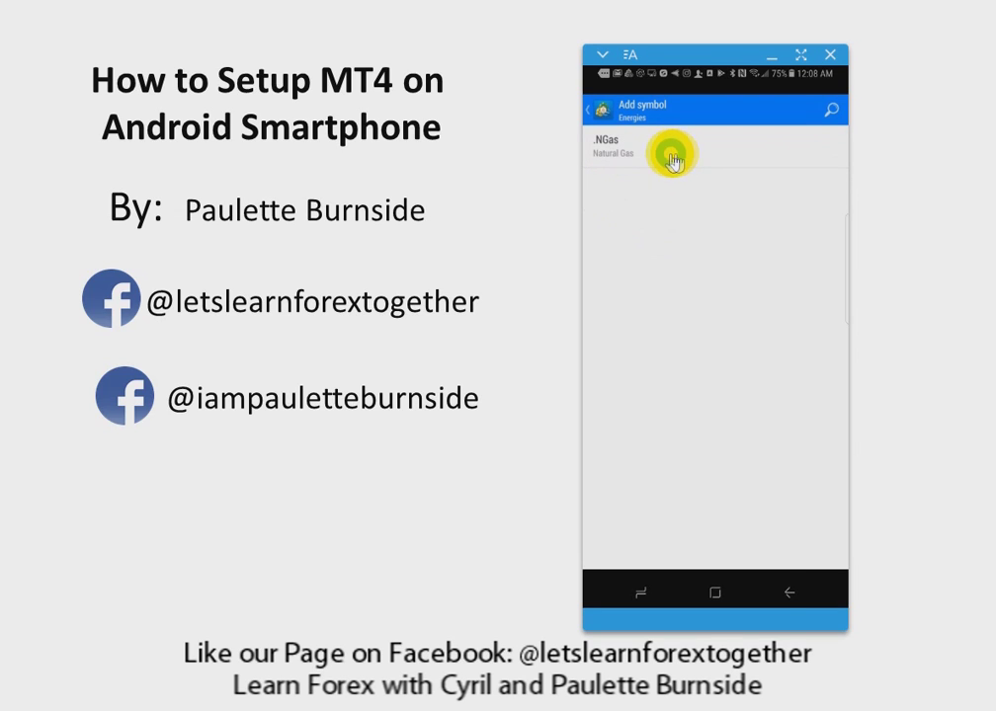
left_click(596, 117)
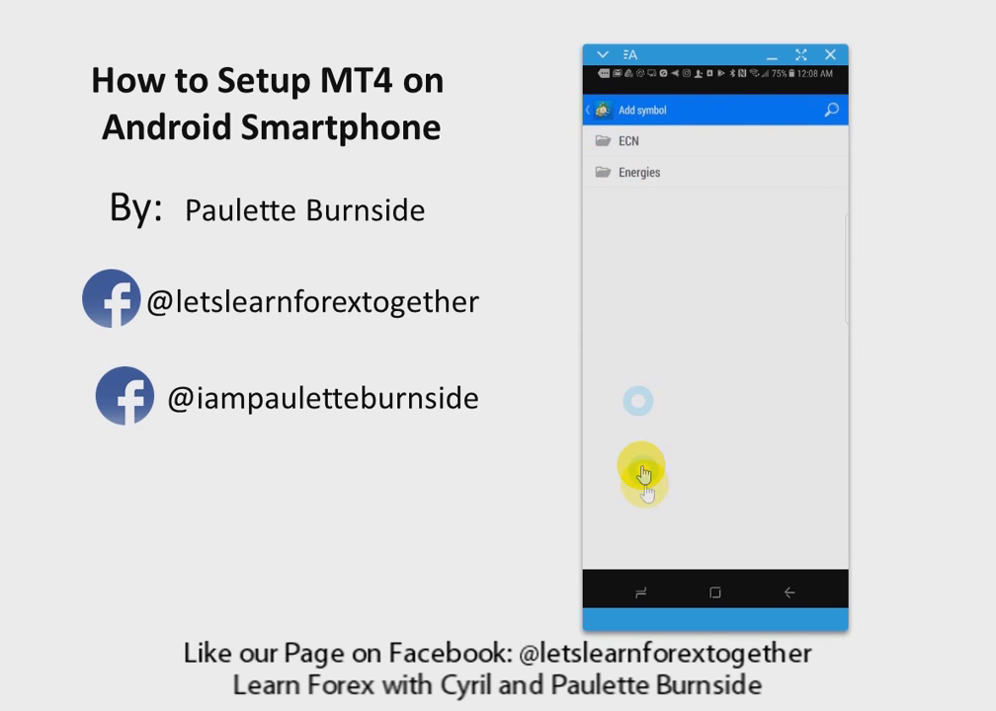
Return to the Quotes list, now showing added pairs like CHFJPYi, AUDCADi and CADCHFi
left_click(808, 598)
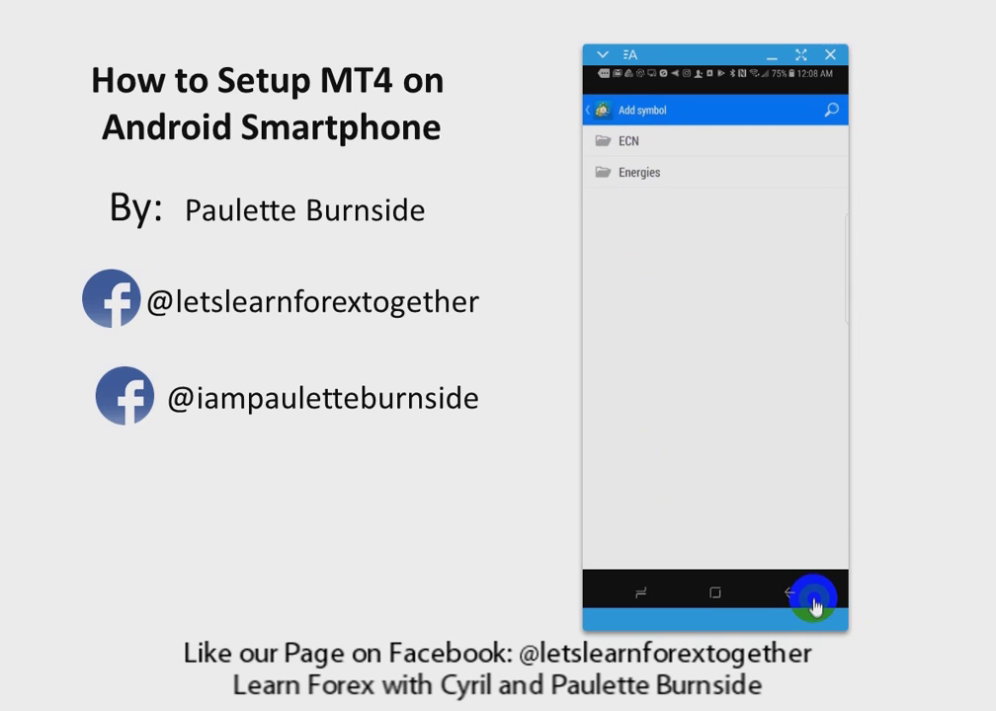
left_click(766, 602)
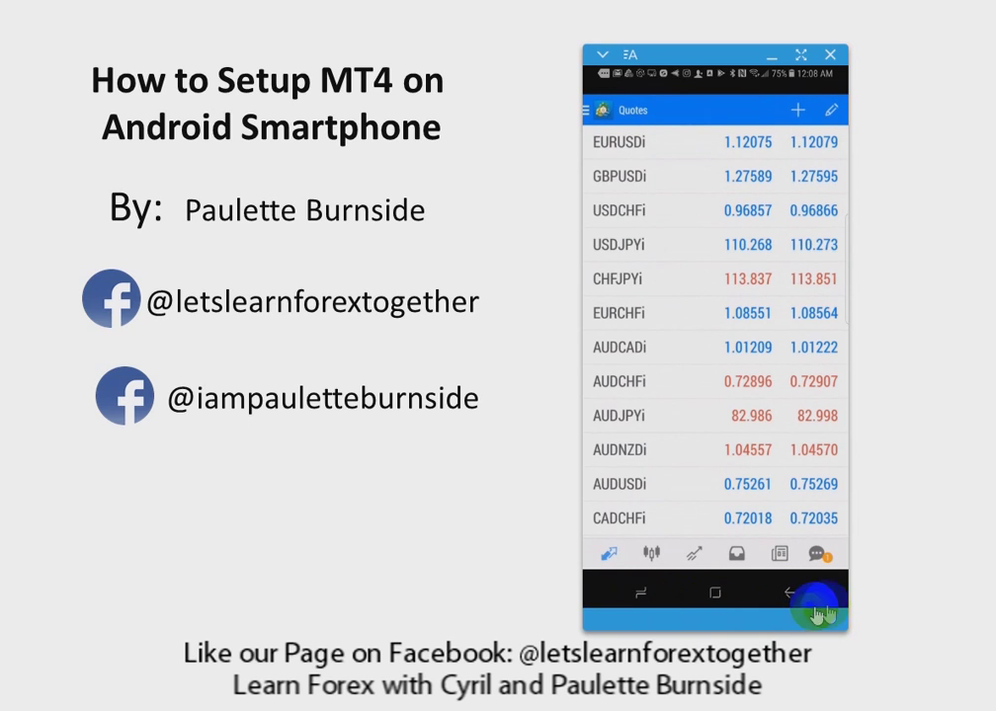
left_click(647, 575)
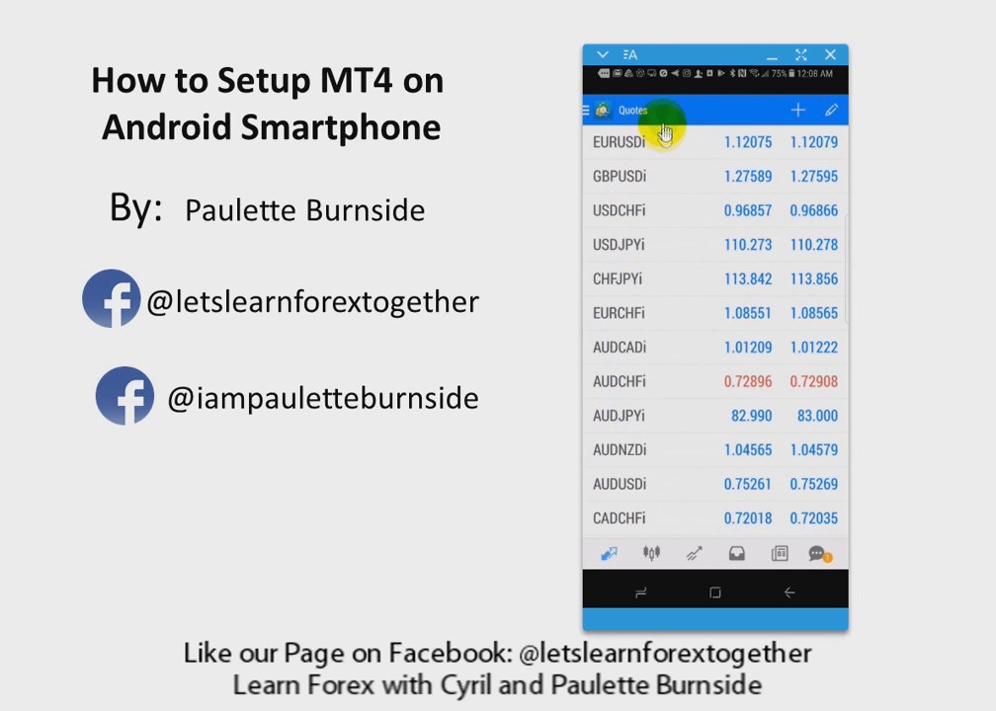
left_click(663, 144)
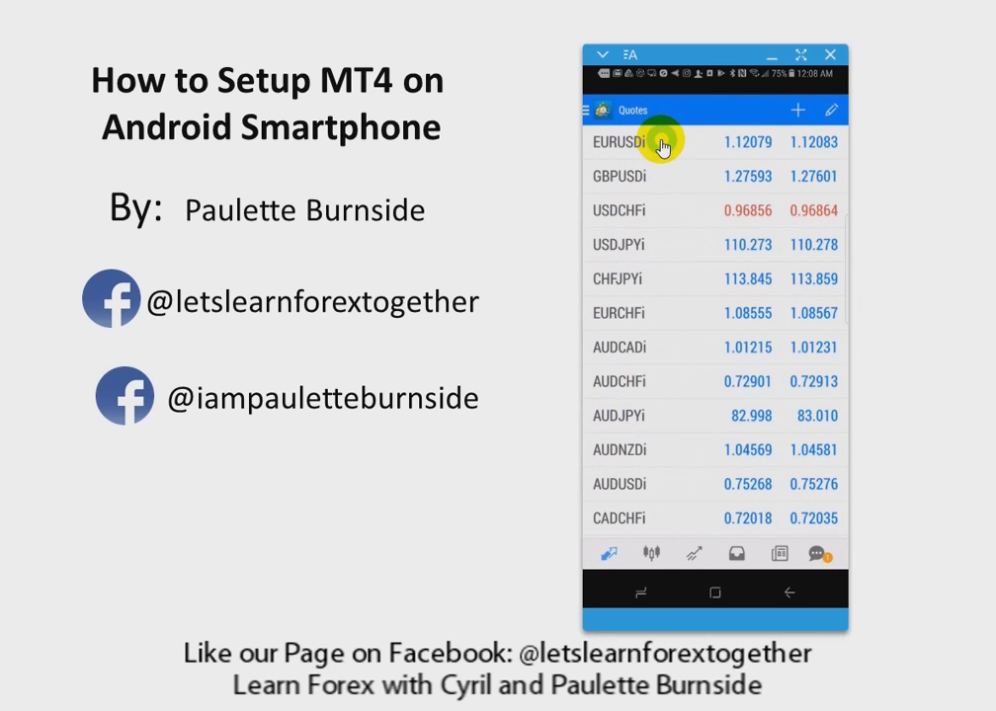